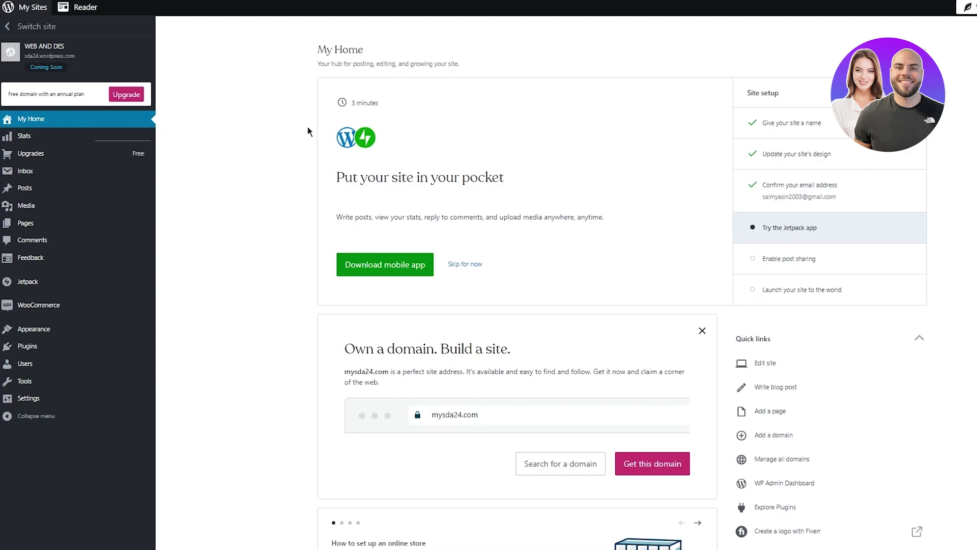
- Scroll up and down through the WEB AND DES site's My Home page
{"action": "scroll", "coordinate": [296, 137], "scroll_direction": "down", "scroll_amount": 6}
{"action": "scroll", "coordinate": [295, 139], "scroll_direction": "up", "scroll_amount": 3}
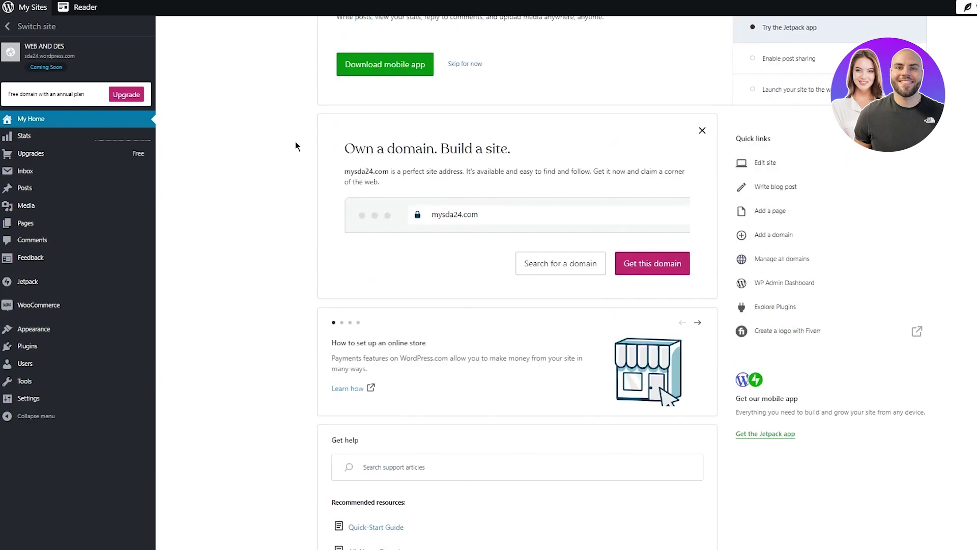
{"action": "scroll", "coordinate": [297, 140], "scroll_direction": "down", "scroll_amount": 2}
{"action": "scroll", "coordinate": [298, 140], "scroll_direction": "up", "scroll_amount": 6}
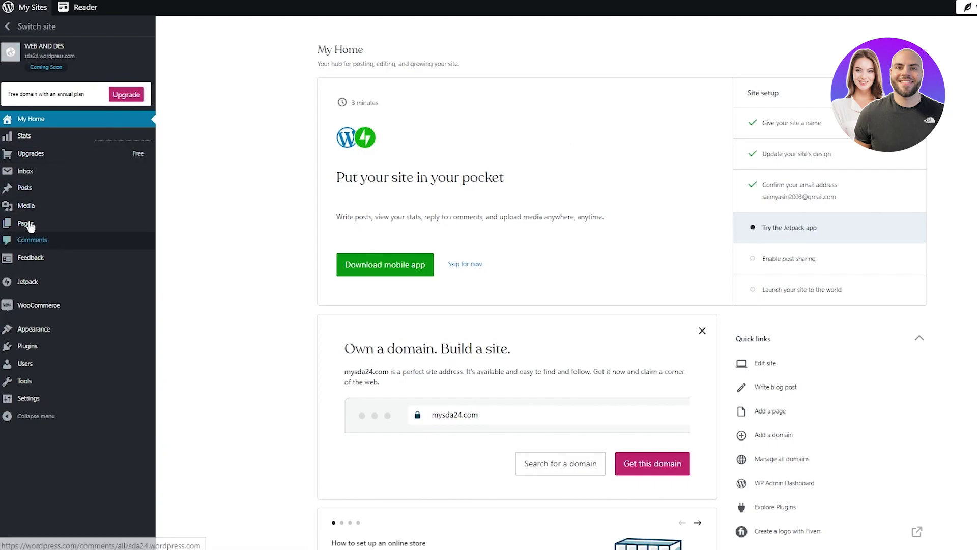
{"action": "left_click", "coordinate": [71, 318]}
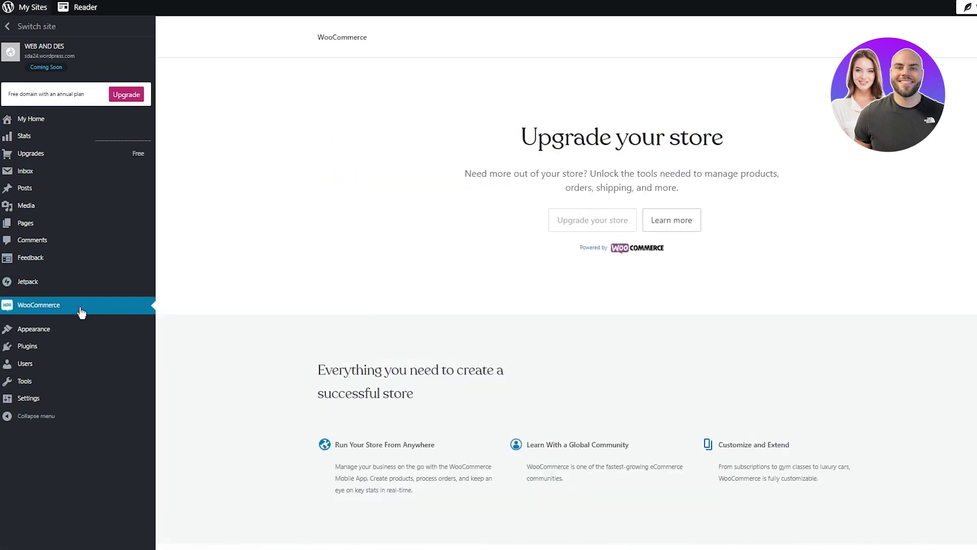
{"action": "triple_click", "coordinate": [518, 227]}
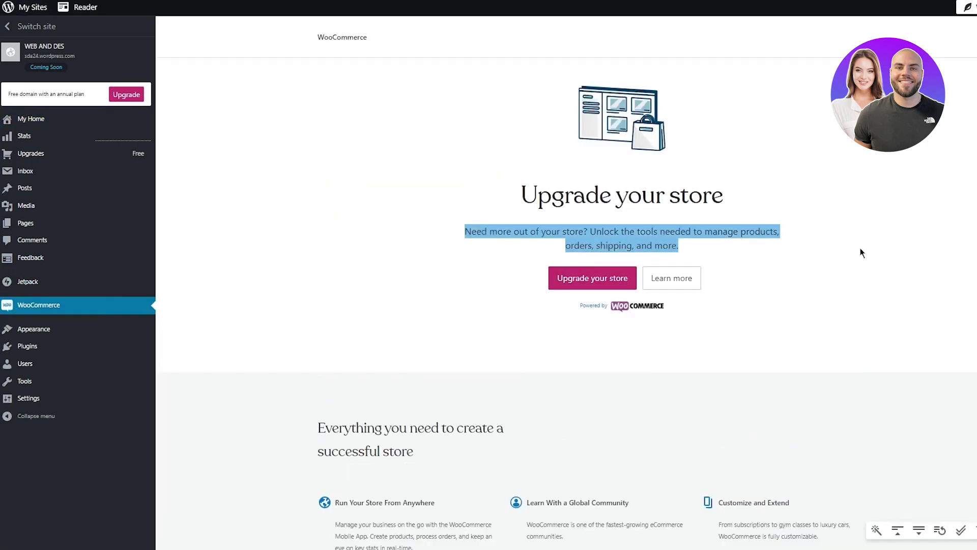
{"action": "left_click", "coordinate": [885, 244]}
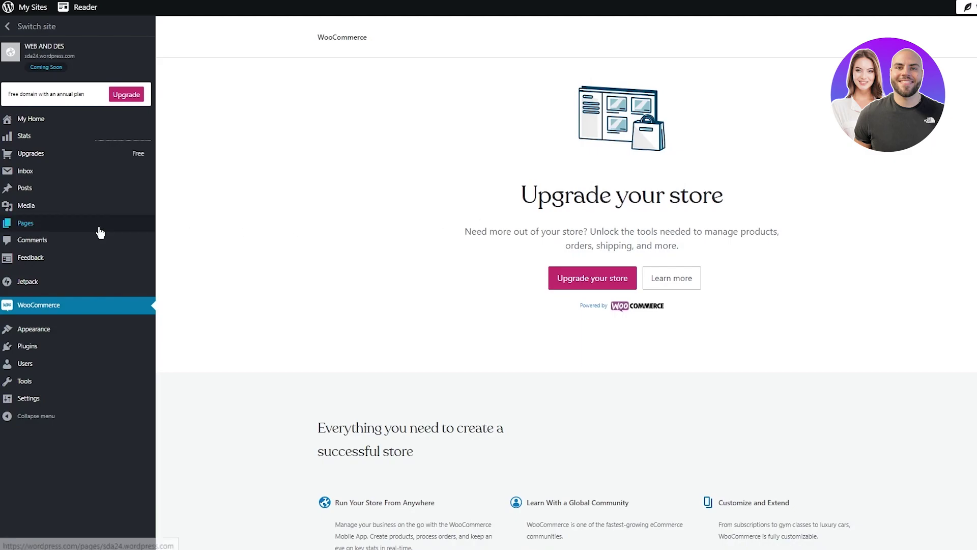
{"action": "left_click", "coordinate": [35, 118]}
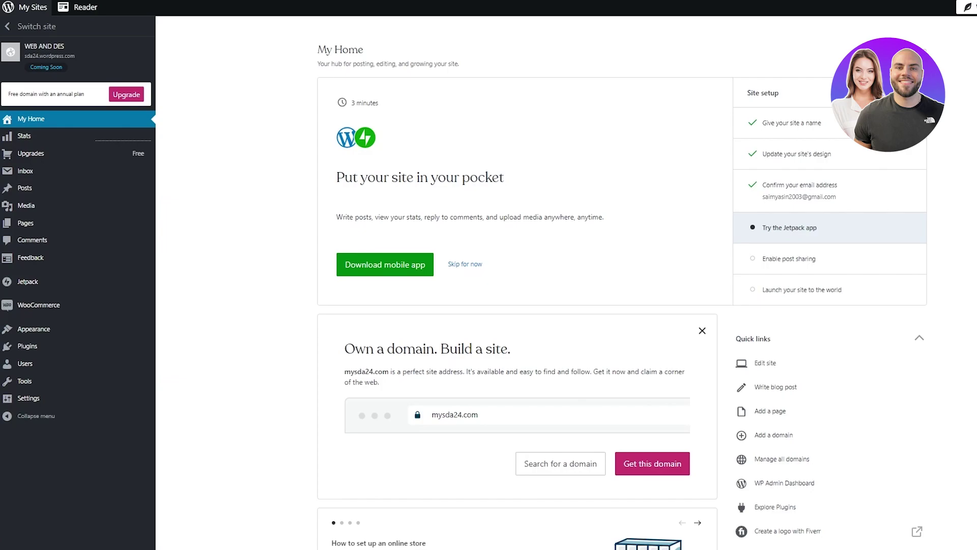
{"action": "left_click", "coordinate": [71, 307]}
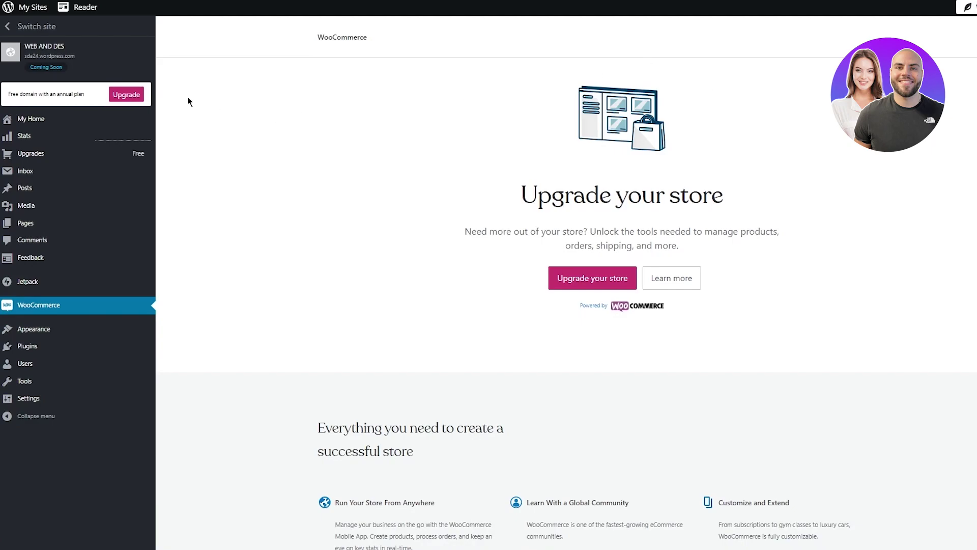
- Search the plugin directory for 'paypal', listing WooCommerce PayPal Payments first
{"action": "left_click", "coordinate": [83, 349]}
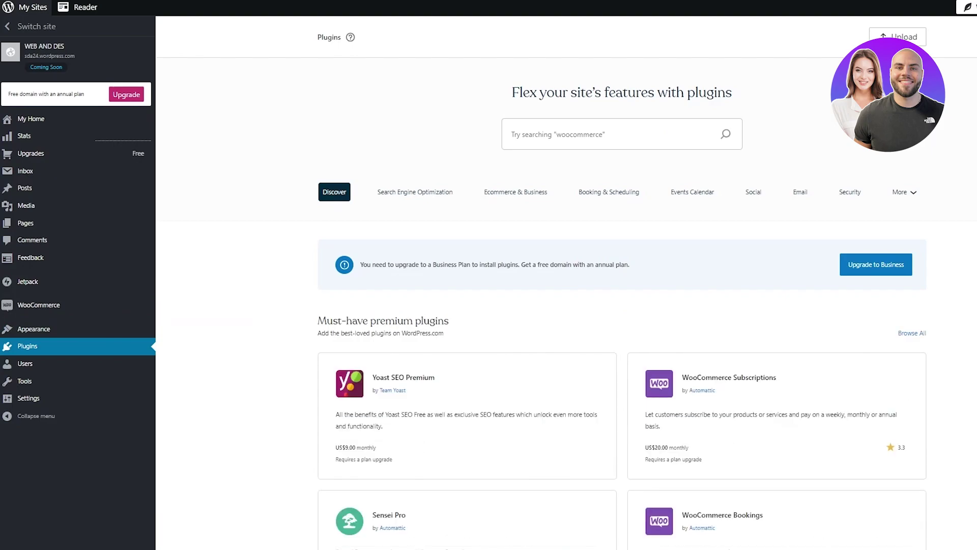
{"action": "left_click", "coordinate": [519, 122]}
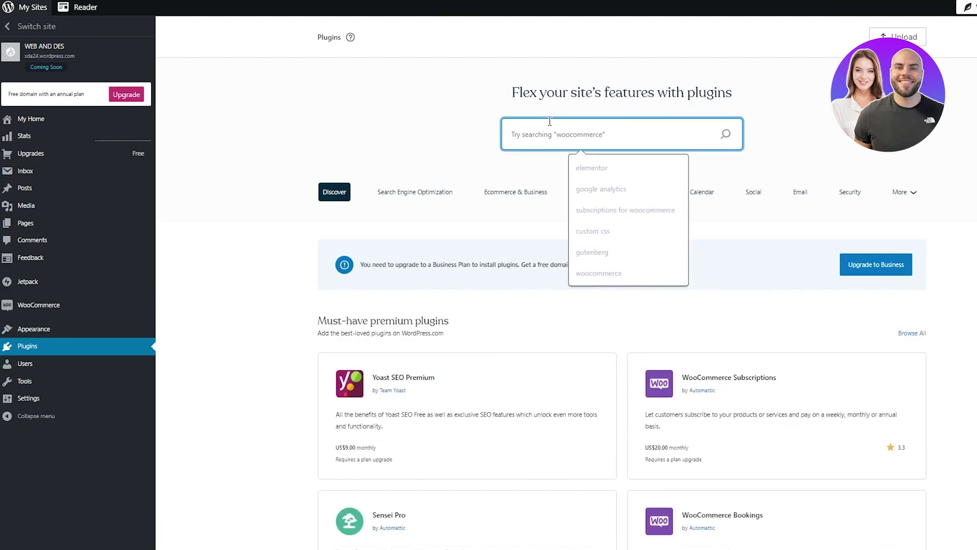
{"action": "type", "text": "pa"}
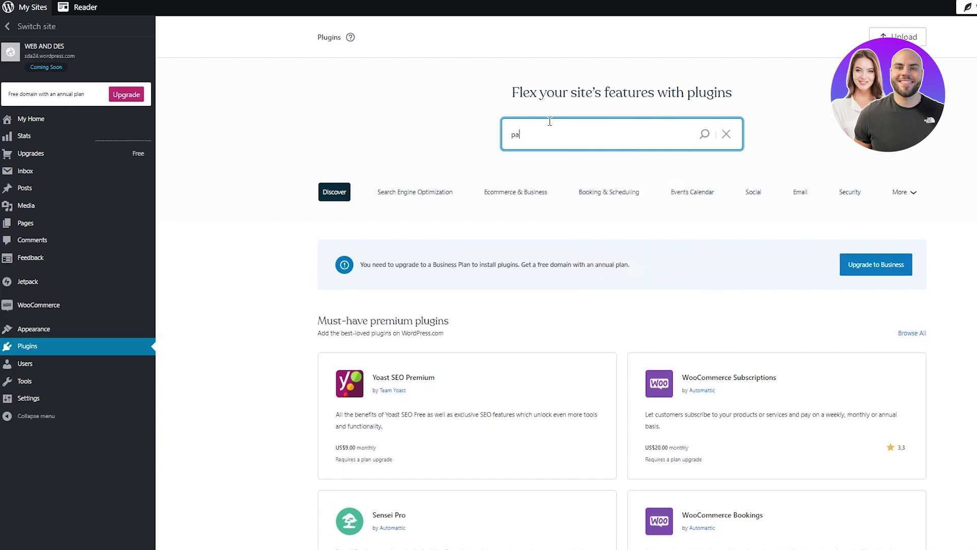
{"action": "type", "text": "ypal"}
{"action": "left_click", "coordinate": [708, 136]}
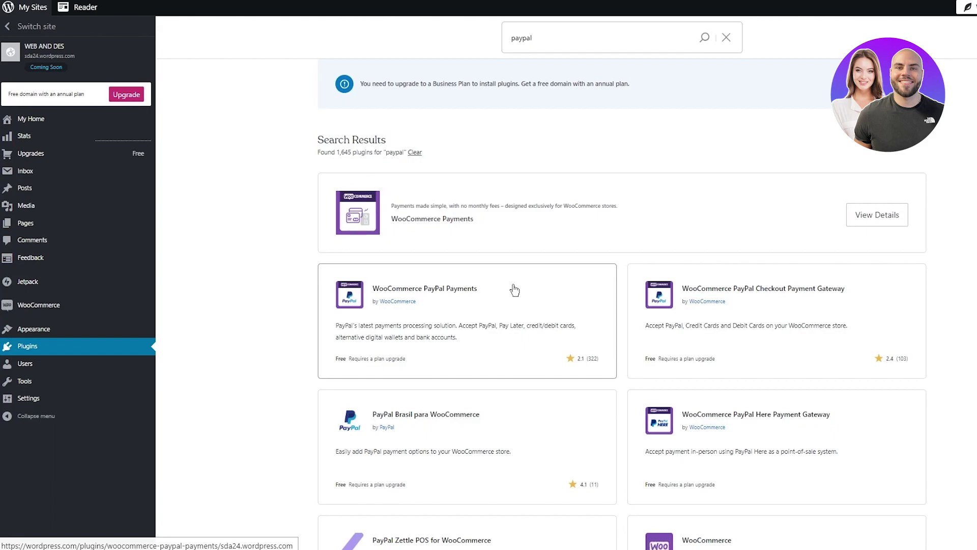
{"action": "scroll", "coordinate": [864, 221], "scroll_direction": "down", "scroll_amount": 2}
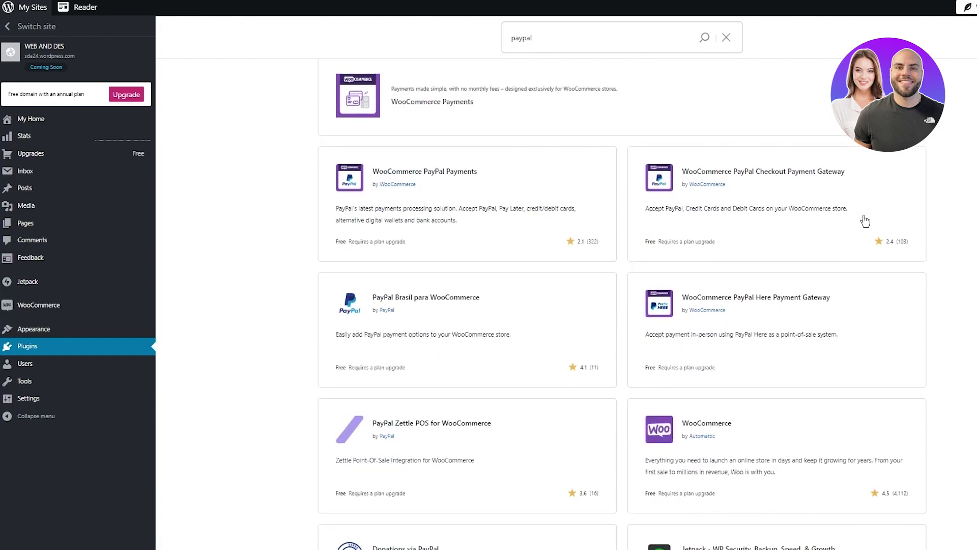
{"action": "scroll", "coordinate": [866, 221], "scroll_direction": "up", "scroll_amount": 3}
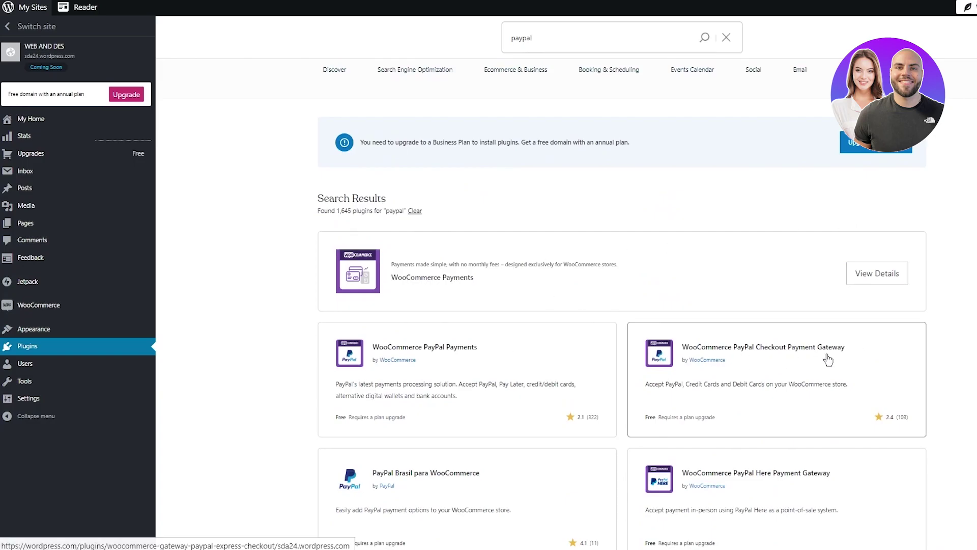
{"action": "scroll", "coordinate": [845, 356], "scroll_direction": "down", "scroll_amount": 3}
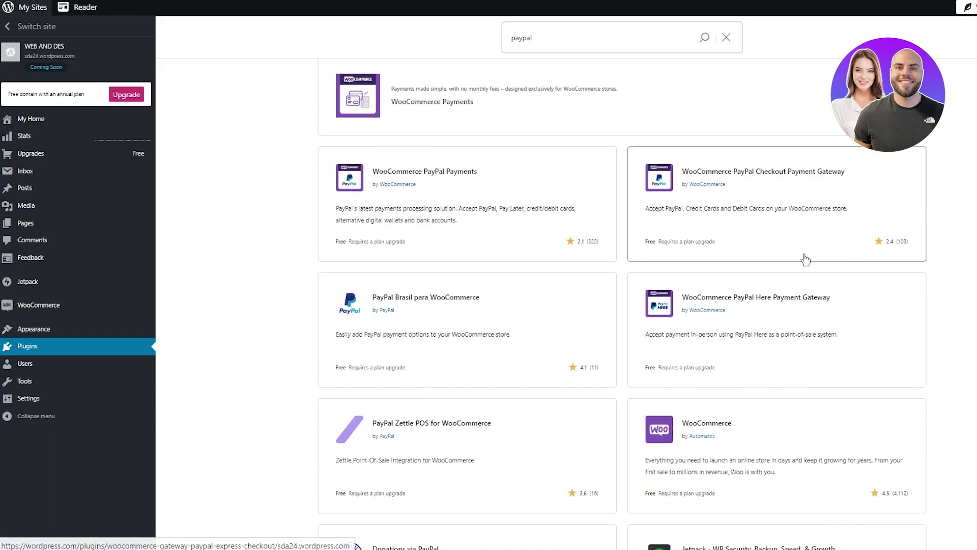
{"action": "left_click", "coordinate": [447, 178]}
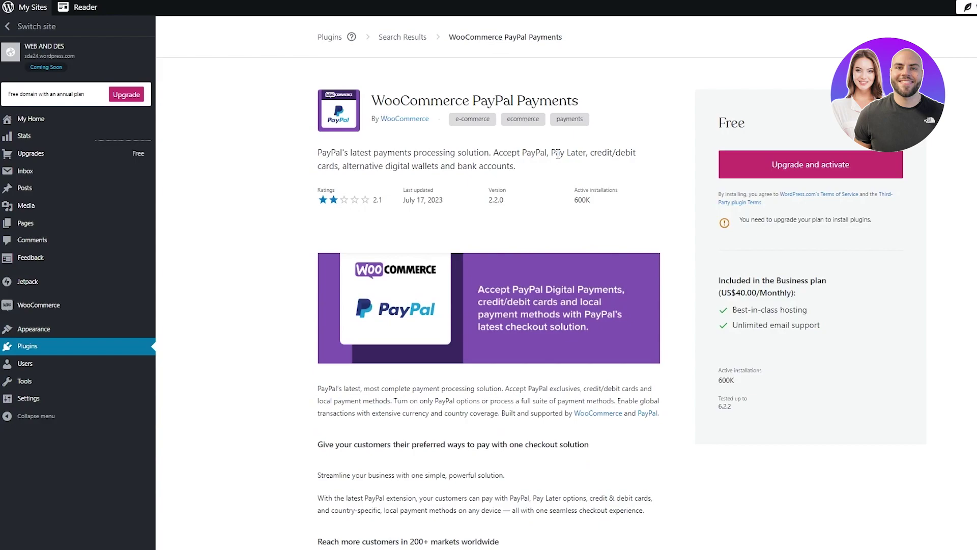
{"action": "double_click", "coordinate": [371, 101]}
{"action": "left_click_drag", "start_coordinate": [371, 101], "coordinate": [659, 84]}
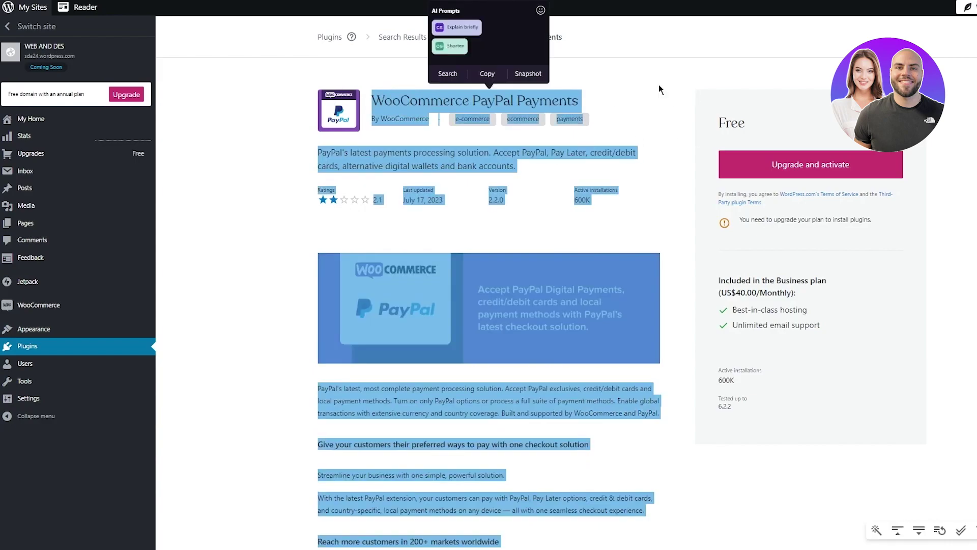
{"action": "left_click", "coordinate": [659, 85]}
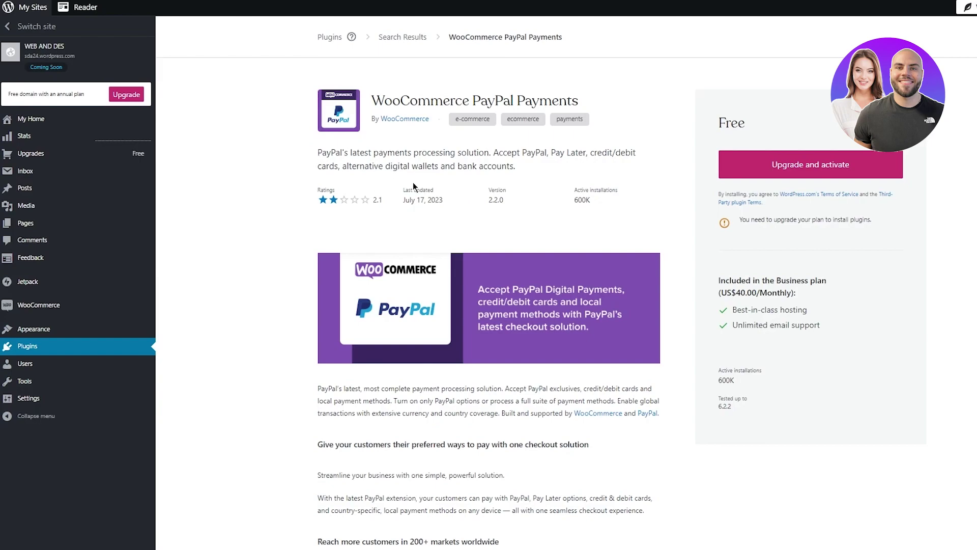
{"action": "scroll", "coordinate": [413, 182], "scroll_direction": "down", "scroll_amount": 3}
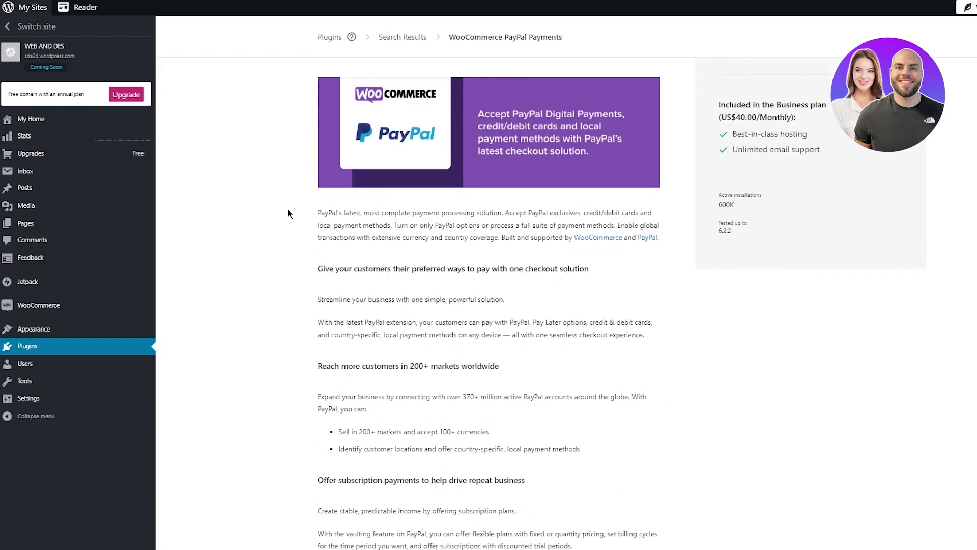
{"action": "left_click_drag", "start_coordinate": [288, 210], "coordinate": [580, 269]}
{"action": "left_click", "coordinate": [697, 293]}
{"action": "scroll", "coordinate": [940, 237], "scroll_direction": "up", "scroll_amount": 3}
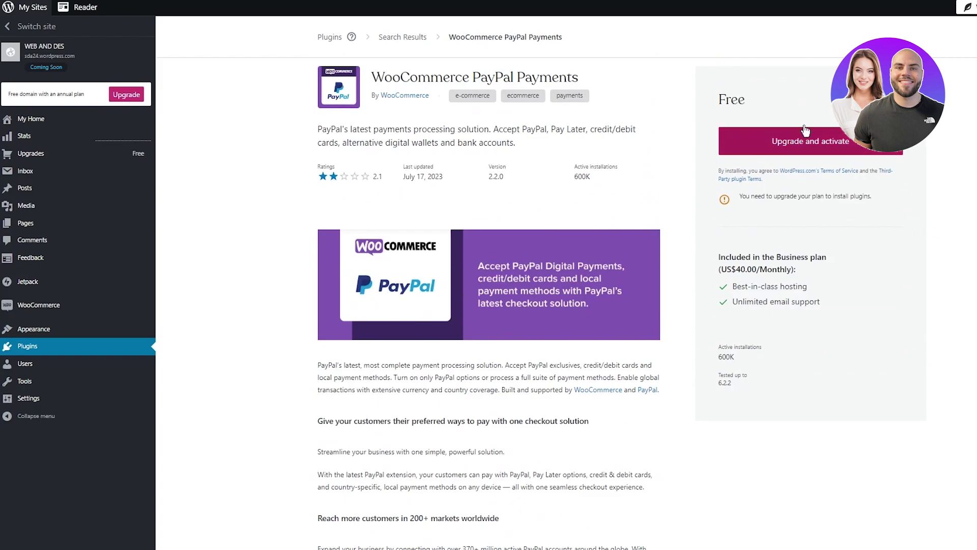
{"action": "scroll", "coordinate": [789, 140], "scroll_direction": "up", "scroll_amount": 1}
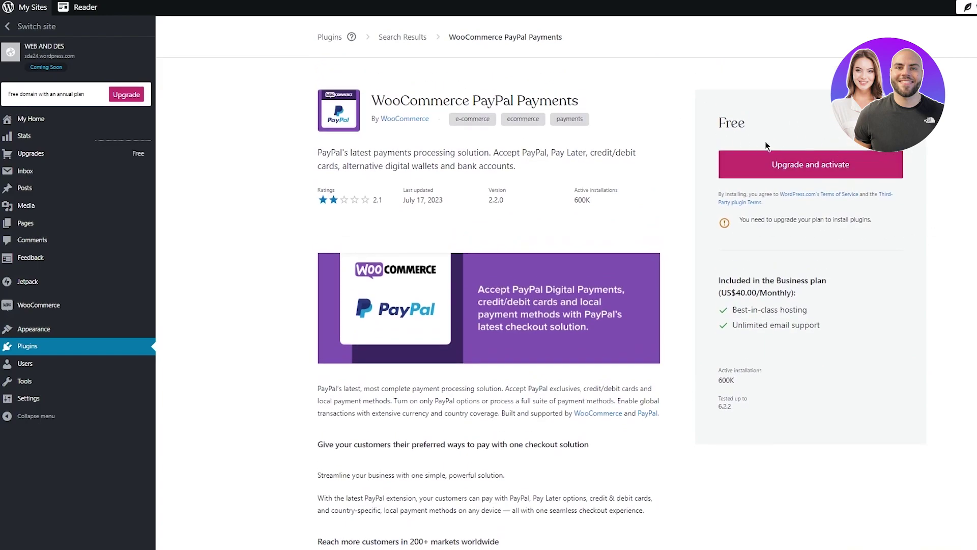
{"action": "scroll", "coordinate": [741, 190], "scroll_direction": "down", "scroll_amount": 5}
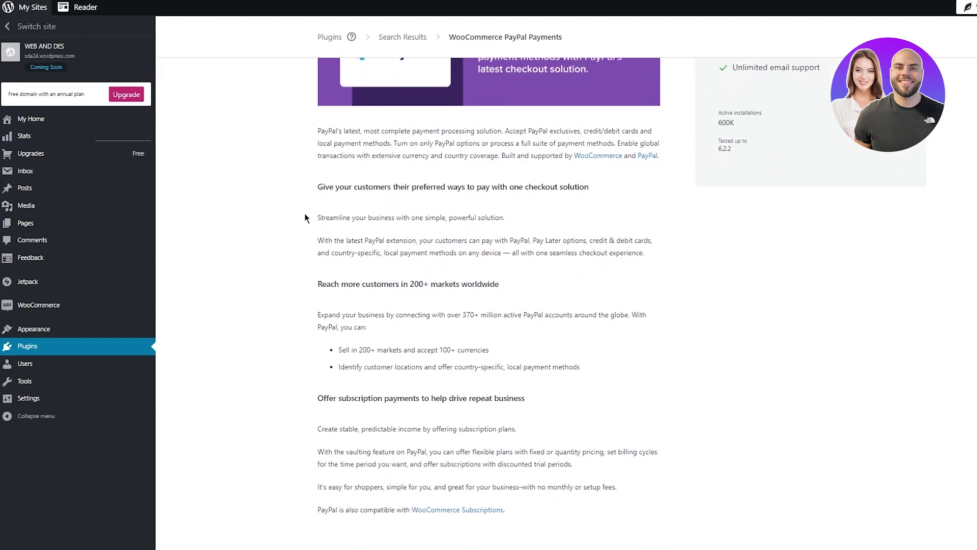
{"action": "left_click_drag", "start_coordinate": [297, 214], "coordinate": [642, 242]}
{"action": "left_click", "coordinate": [672, 248]}
{"action": "scroll", "coordinate": [826, 218], "scroll_direction": "up", "scroll_amount": 5}
- Go to WooCommerce, briefly view Stats, then return to the 'Upgrade your store' page
{"action": "left_click", "coordinate": [63, 306]}
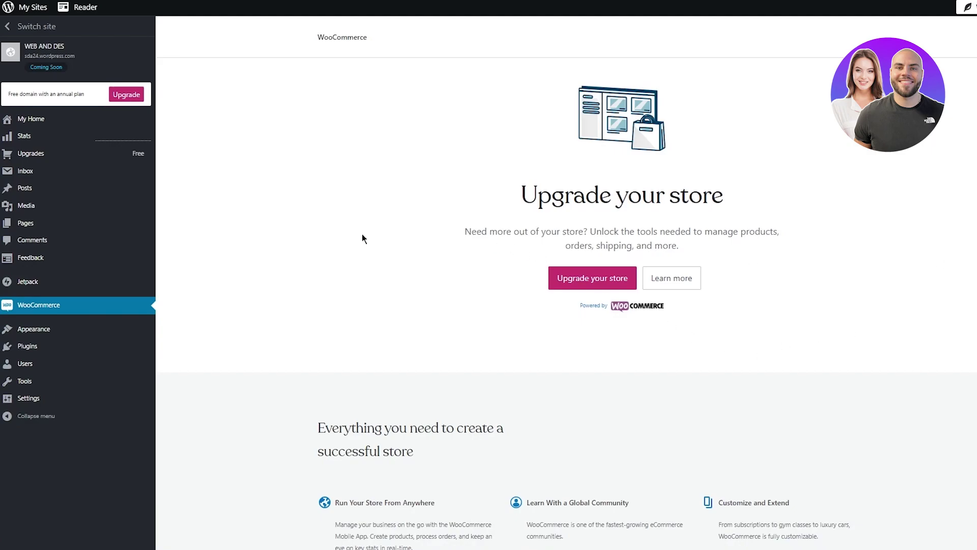
{"action": "left_click", "coordinate": [62, 134]}
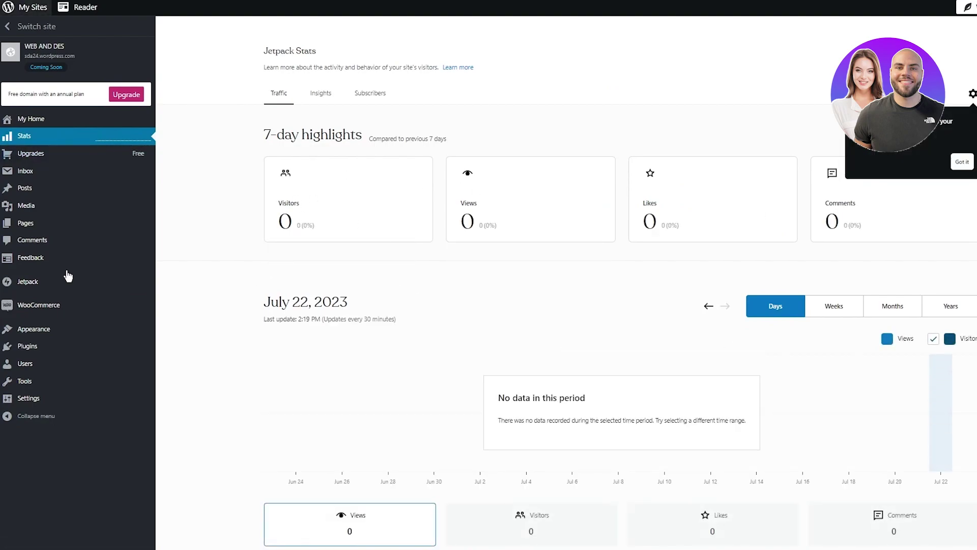
{"action": "left_click", "coordinate": [41, 307]}
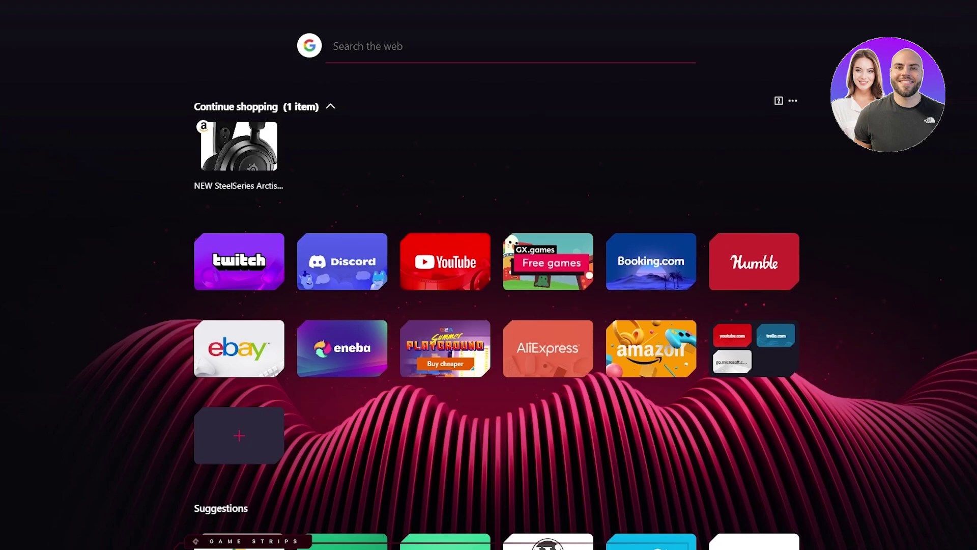
- Search Google for 'paypal' and open the paypal.com homepage result
{"action": "mouse_move", "coordinate": [203, 42]}
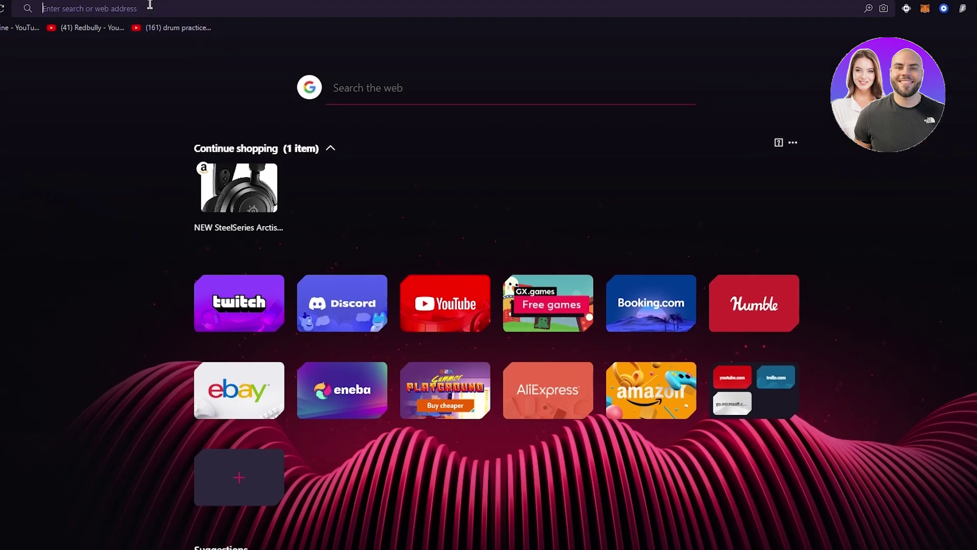
{"action": "type", "text": "payp"}
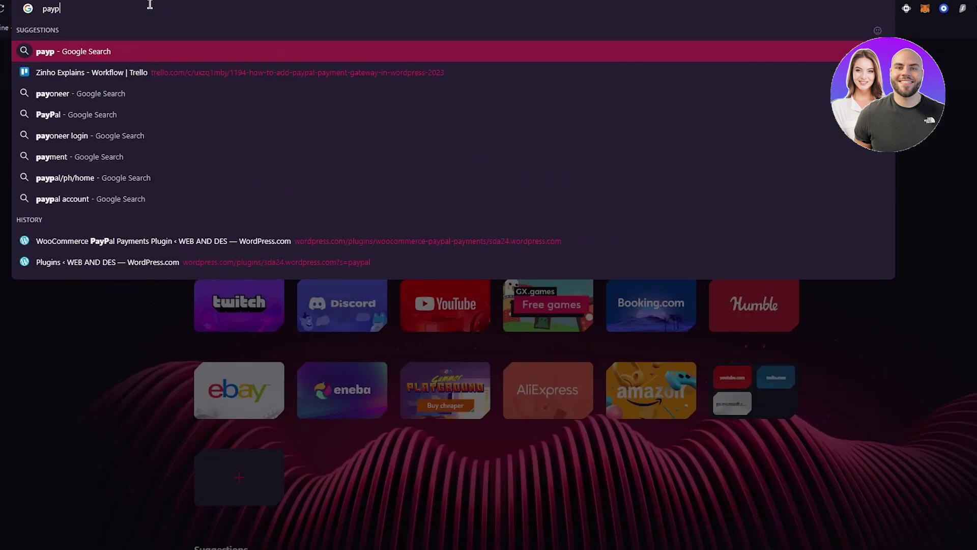
{"action": "type", "text": "al"}
{"action": "key", "text": "Return"}
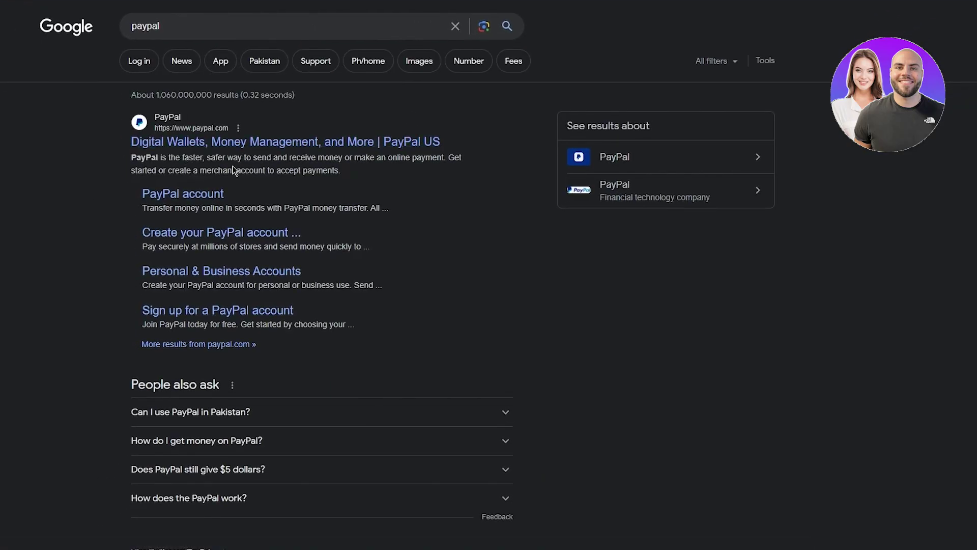
{"action": "left_click", "coordinate": [263, 145]}
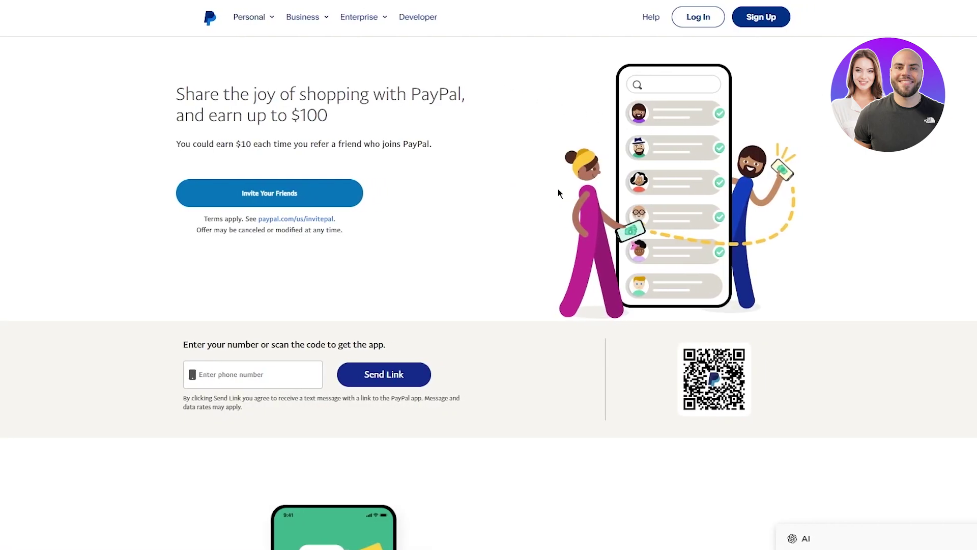
- Browse the PayPal homepage and preview, then close, the PayPal for Business options
{"action": "scroll", "coordinate": [560, 191], "scroll_direction": "down", "scroll_amount": 5}
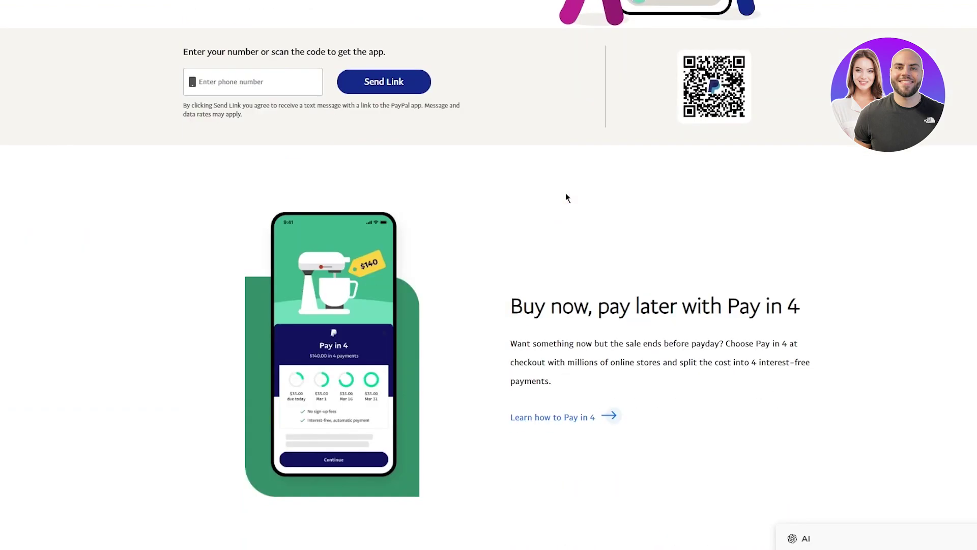
{"action": "scroll", "coordinate": [567, 197], "scroll_direction": "up", "scroll_amount": 5}
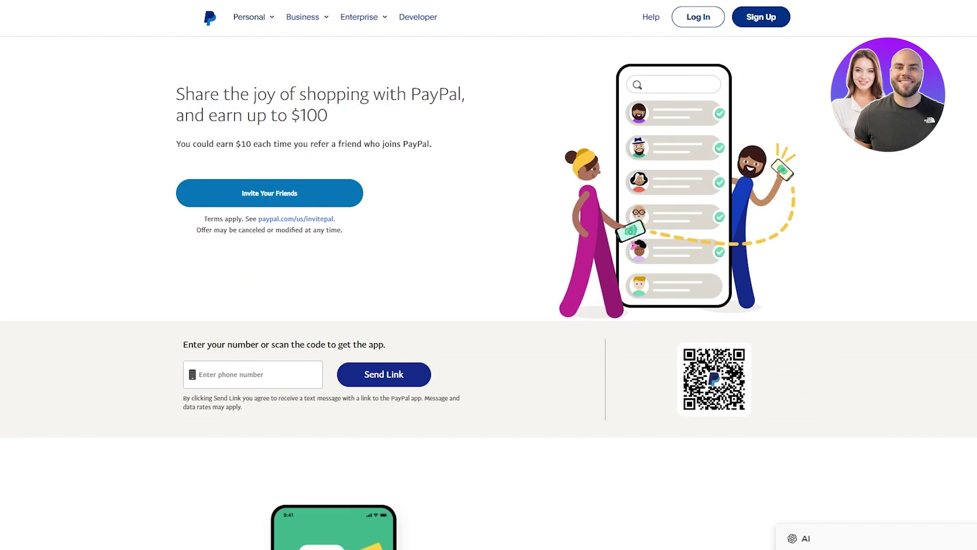
{"action": "left_click", "coordinate": [308, 17]}
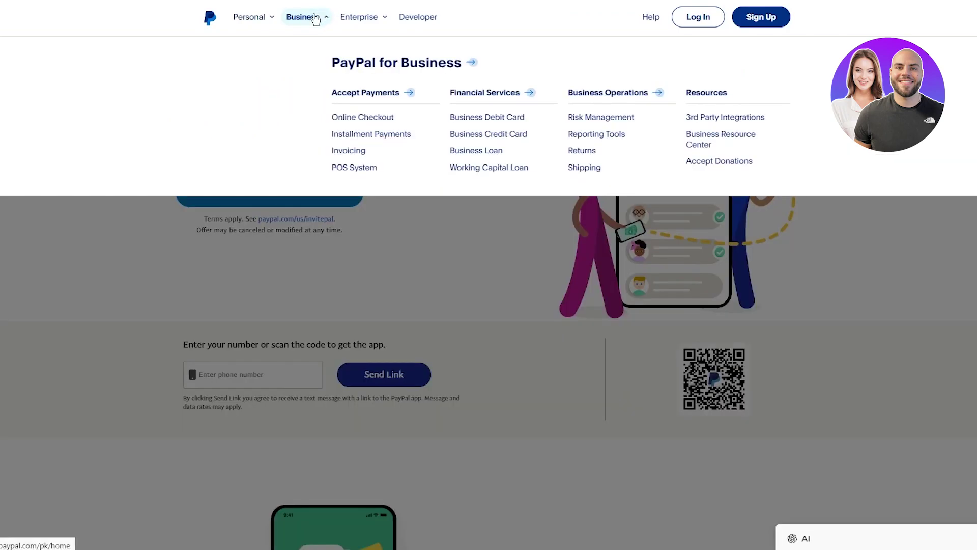
{"action": "left_click", "coordinate": [593, 14]}
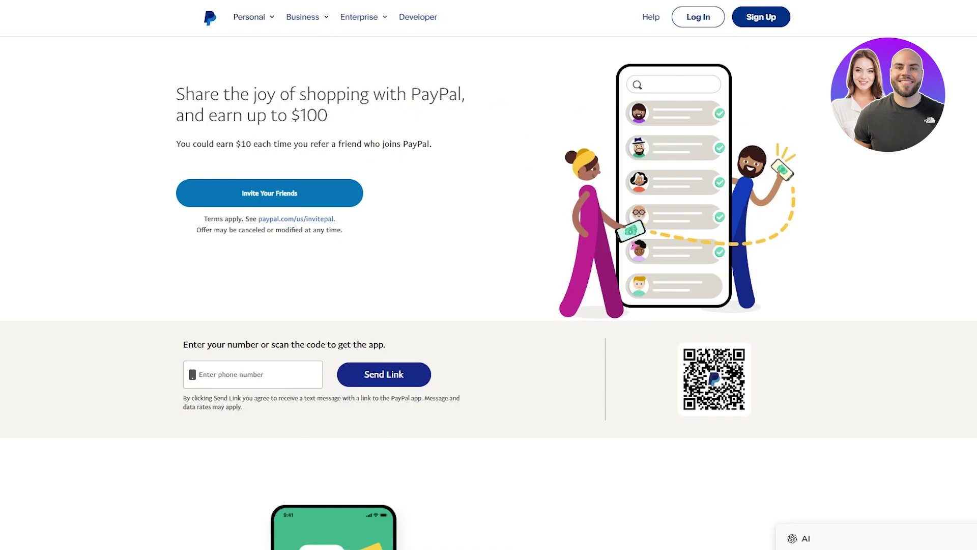
{"action": "scroll", "coordinate": [914, 165], "scroll_direction": "down", "scroll_amount": 7}
{"action": "scroll", "coordinate": [912, 162], "scroll_direction": "up", "scroll_amount": 8}
- Start PayPal sign-up with the Business account type to reach 'Create a business account'
{"action": "left_click", "coordinate": [774, 17]}
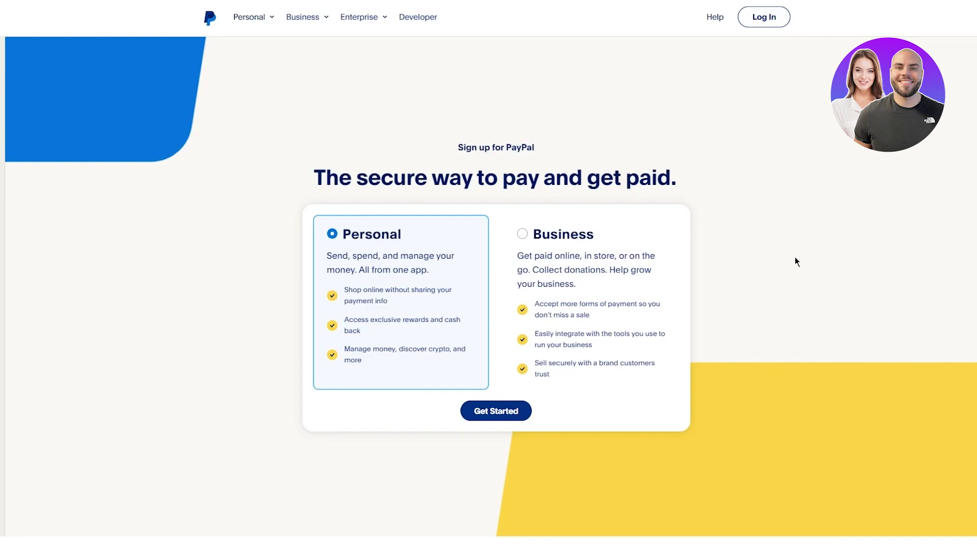
{"action": "left_click", "coordinate": [524, 231]}
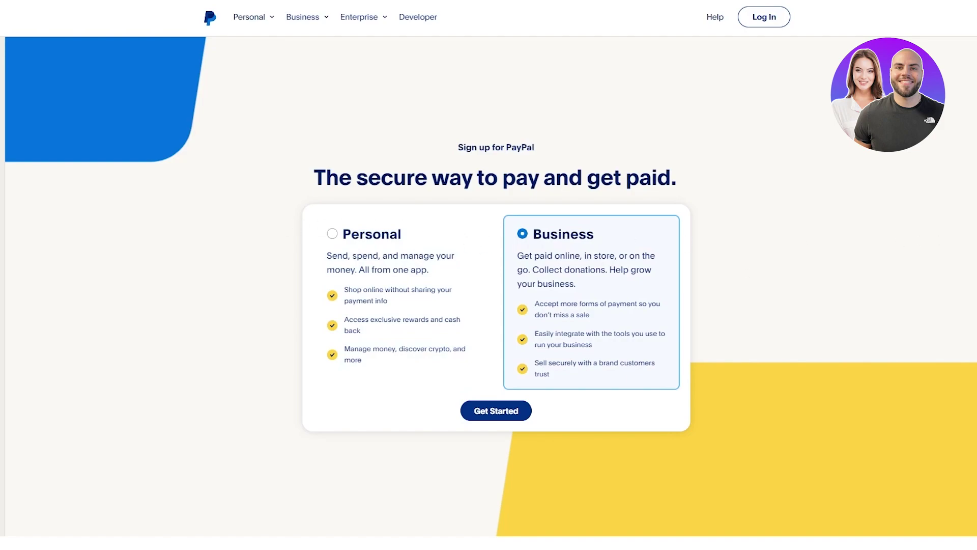
{"action": "left_click", "coordinate": [490, 410]}
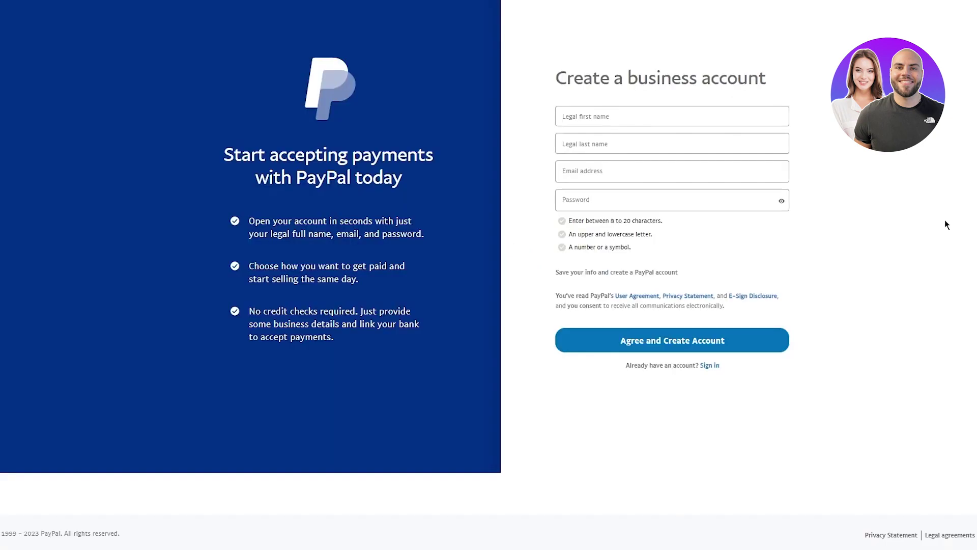
{"action": "left_click", "coordinate": [664, 111]}
{"action": "left_click", "coordinate": [749, 145]}
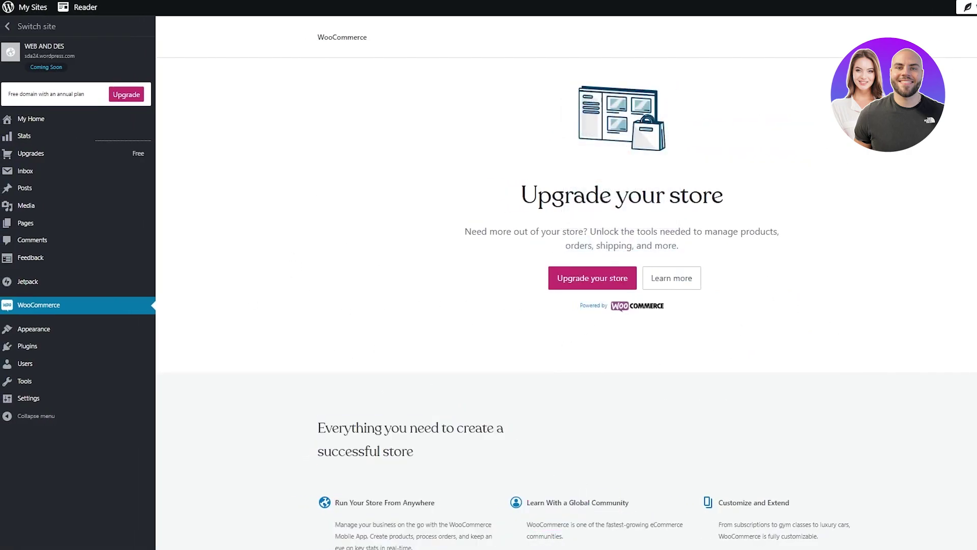
{"action": "left_click", "coordinate": [59, 256]}
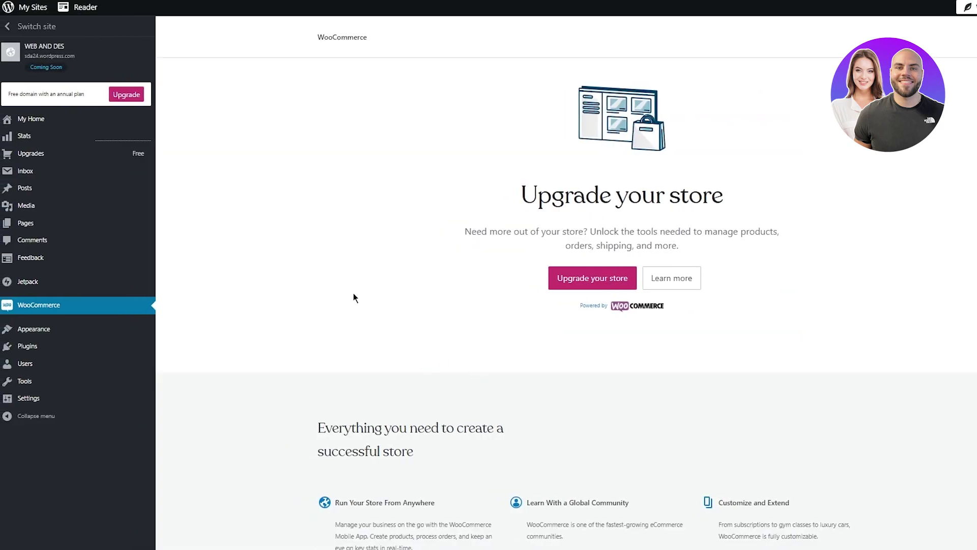
{"action": "left_click_drag", "start_coordinate": [353, 292], "coordinate": [904, 367]}
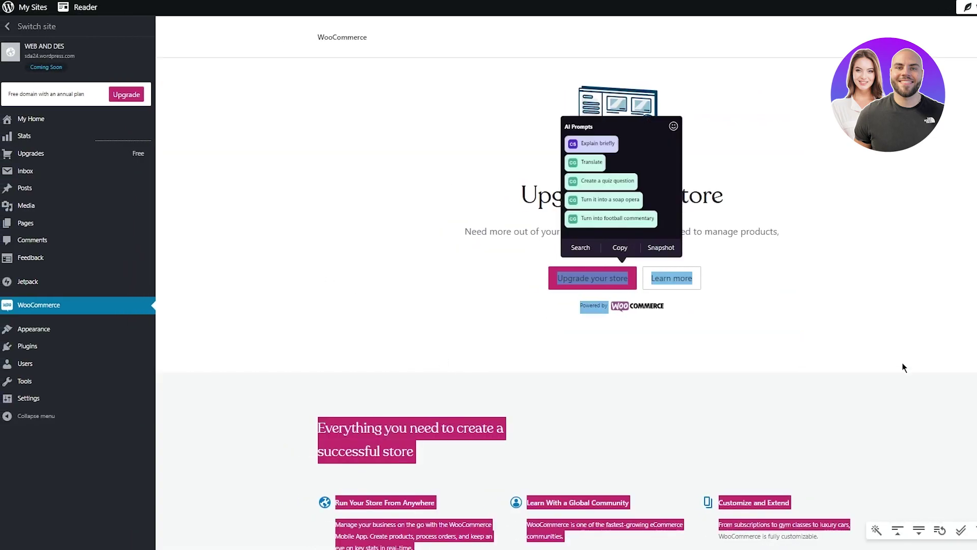
{"action": "left_click", "coordinate": [904, 368]}
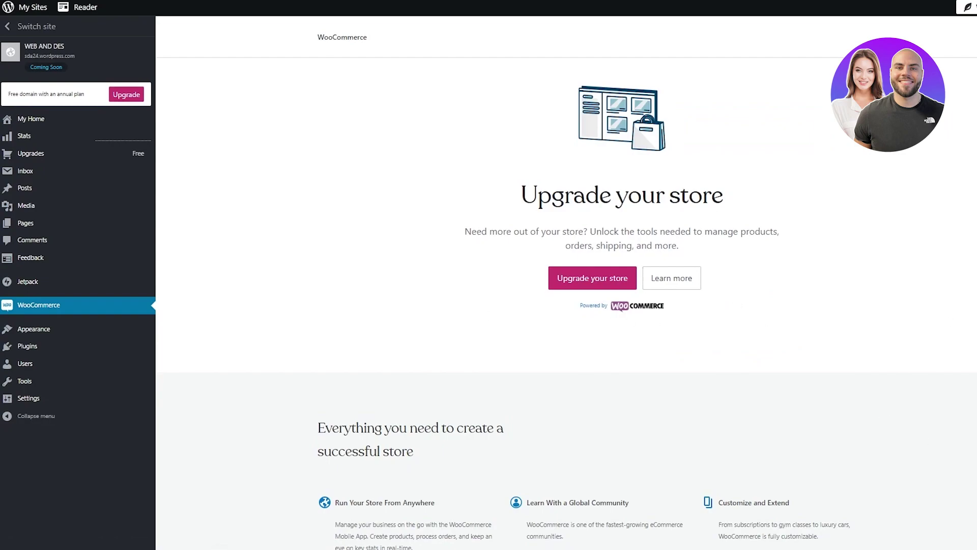